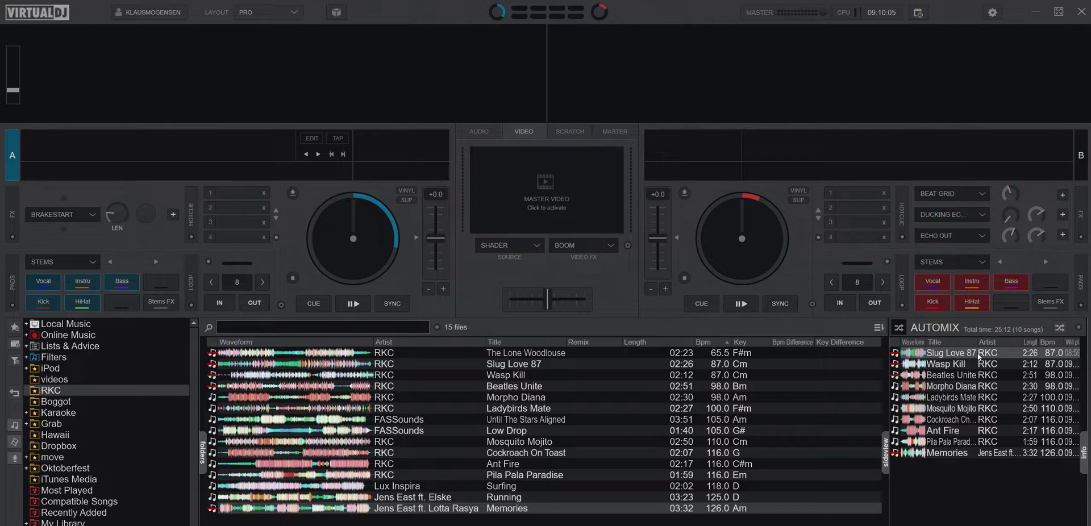
Step: Load Slug Love 87 onto deck A, let AutoMix carry it into Wasp Kill, then stop AutoMix
left_click_drag(519, 263, 329, 207)
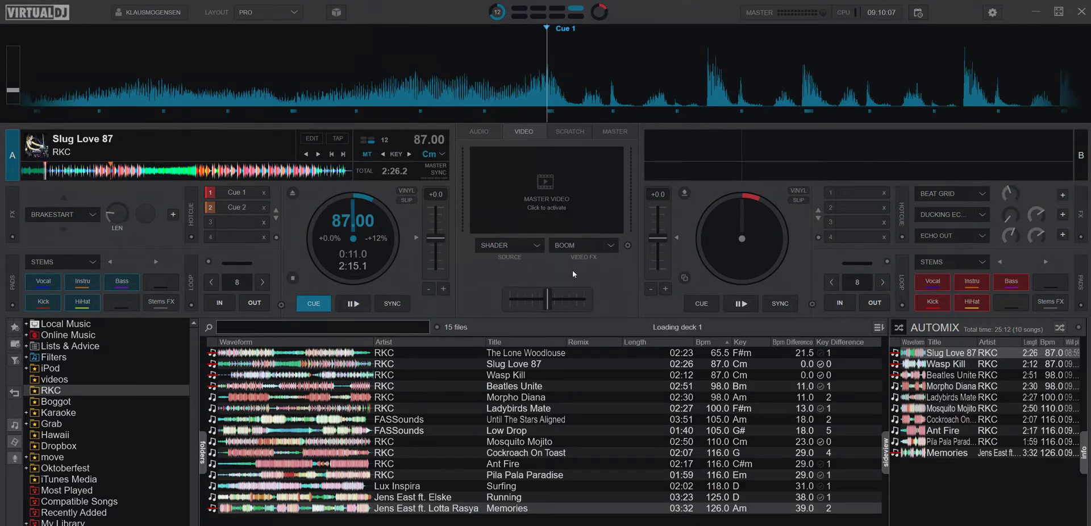
left_click(1059, 328)
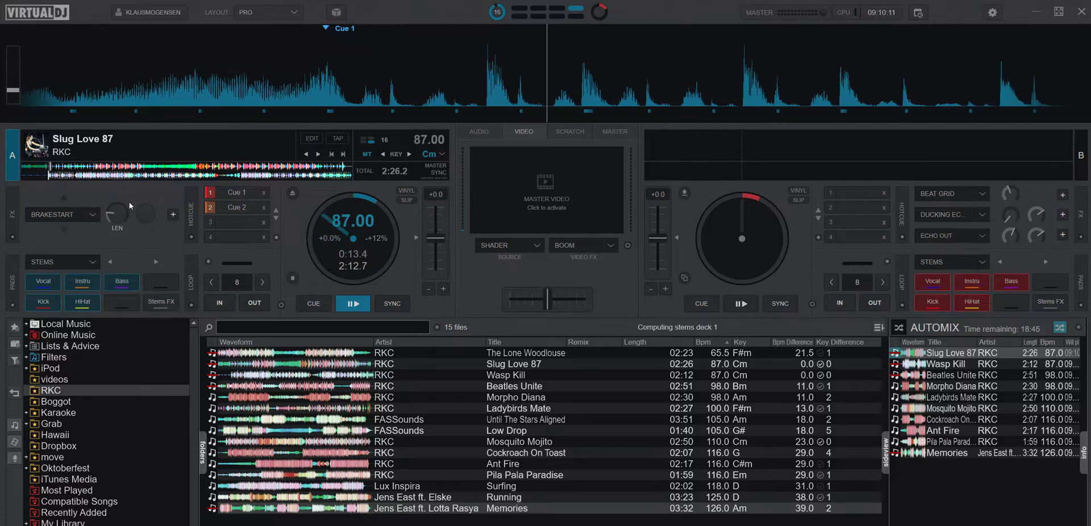
left_click(339, 169)
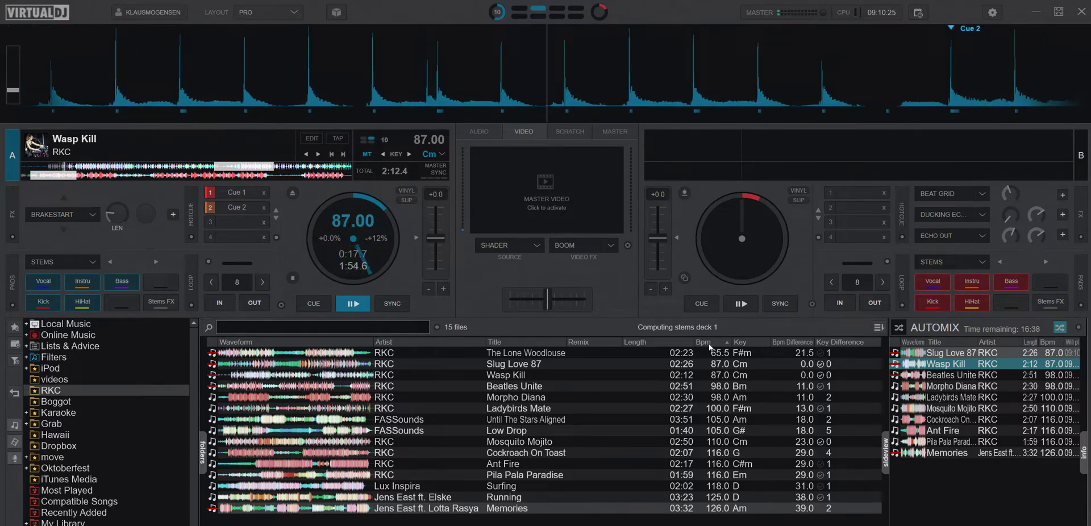
left_click(1061, 330)
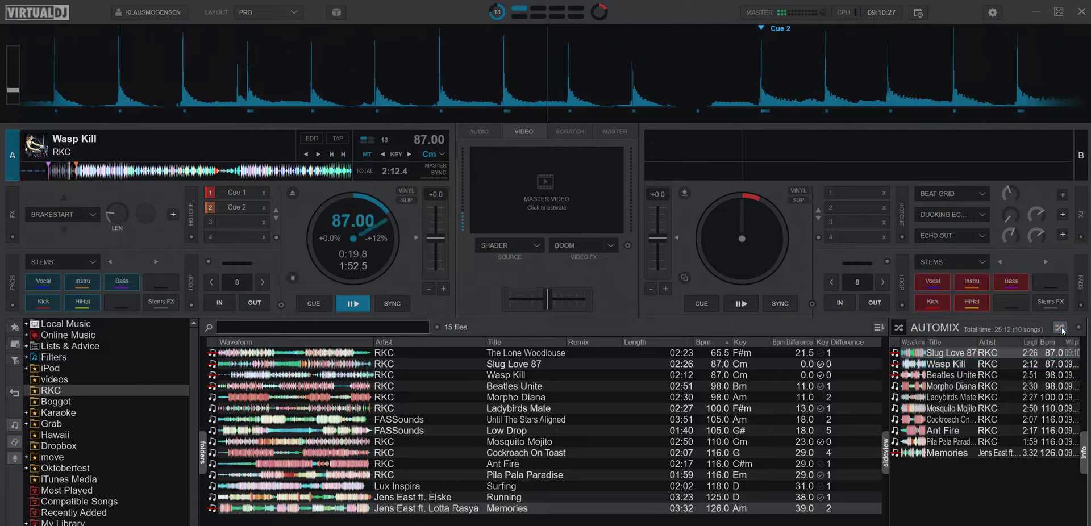
left_click(300, 307)
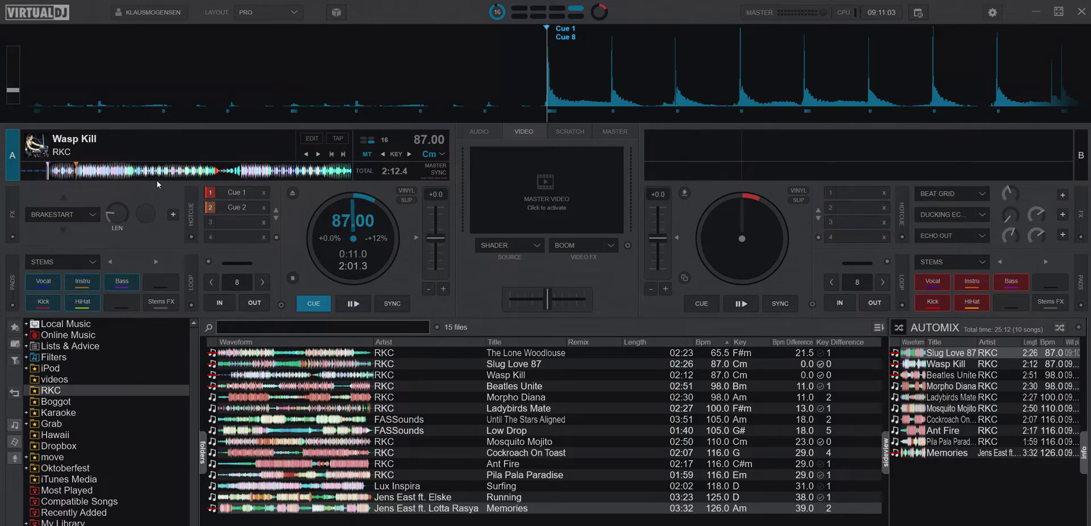
Step: Reload Slug Love 87 onto deck A from the AutoMix list and turn on the Shader video visual
left_click(292, 194)
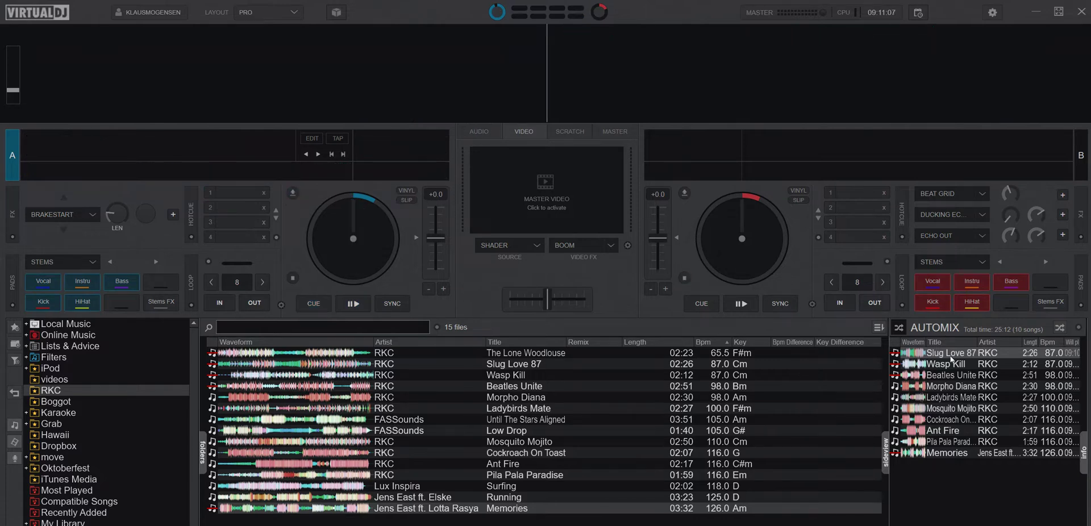
left_click_drag(907, 355, 355, 238)
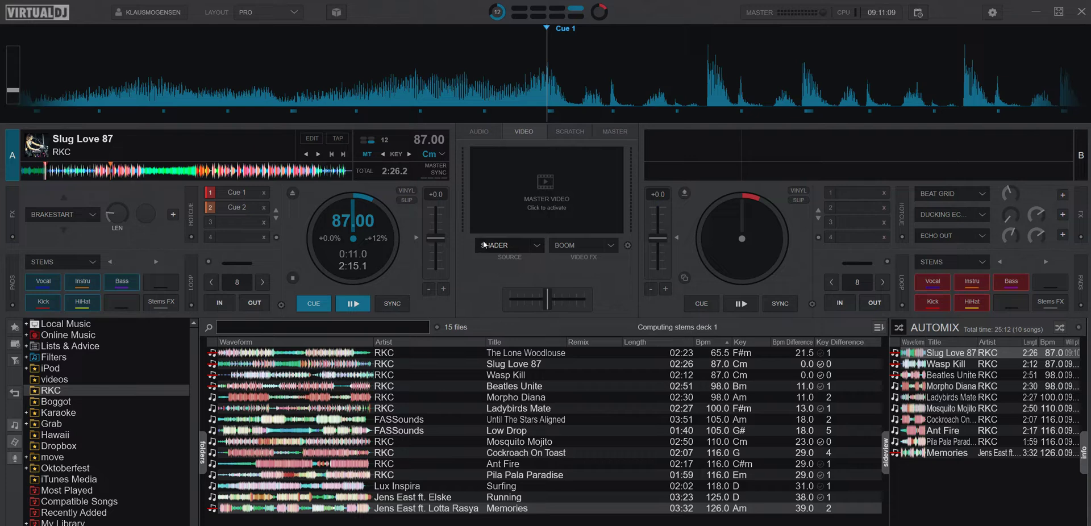
left_click(483, 244)
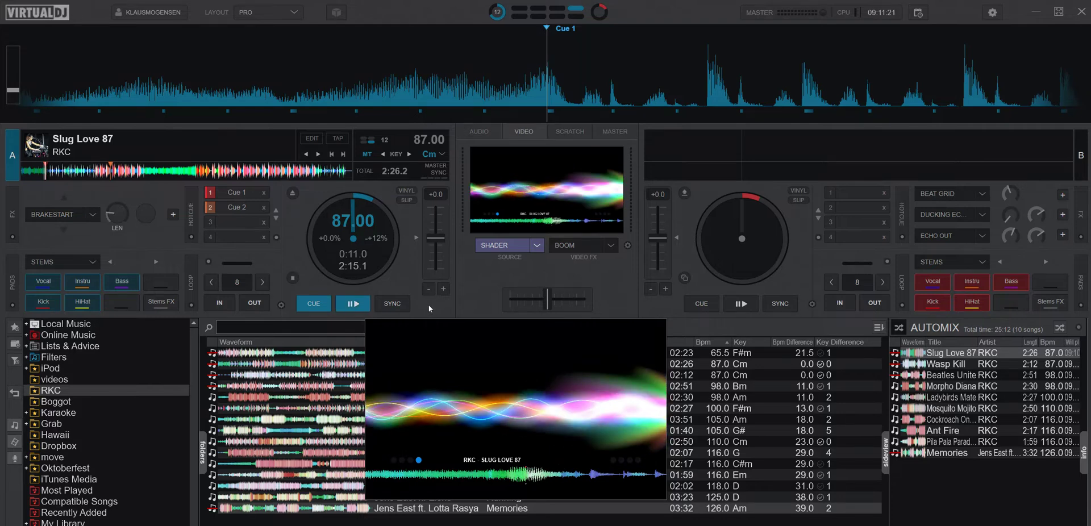
Step: Play deck A with AutoMix on, seek near the end to reach Wasp Kill, then cue deck A
left_click(353, 305)
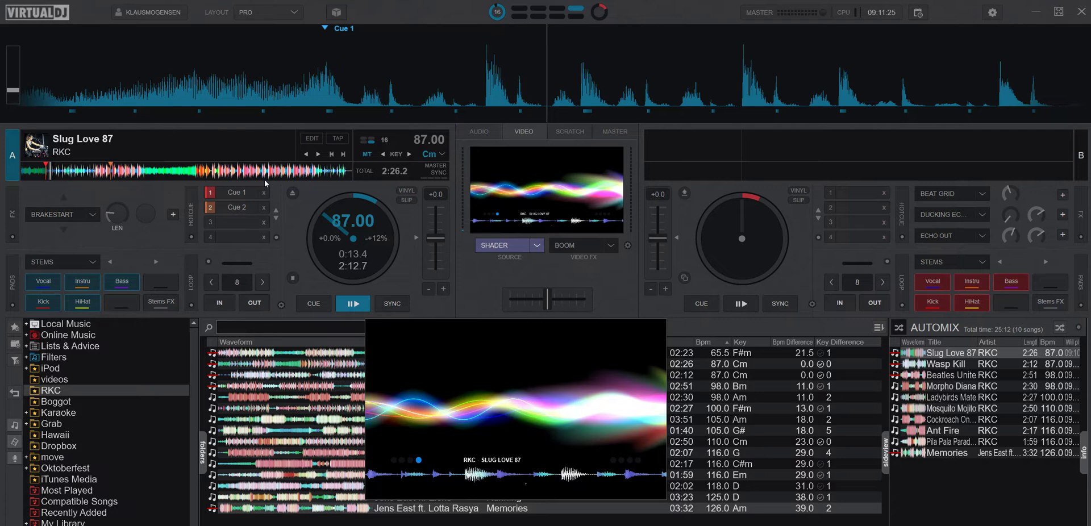
left_click(1059, 330)
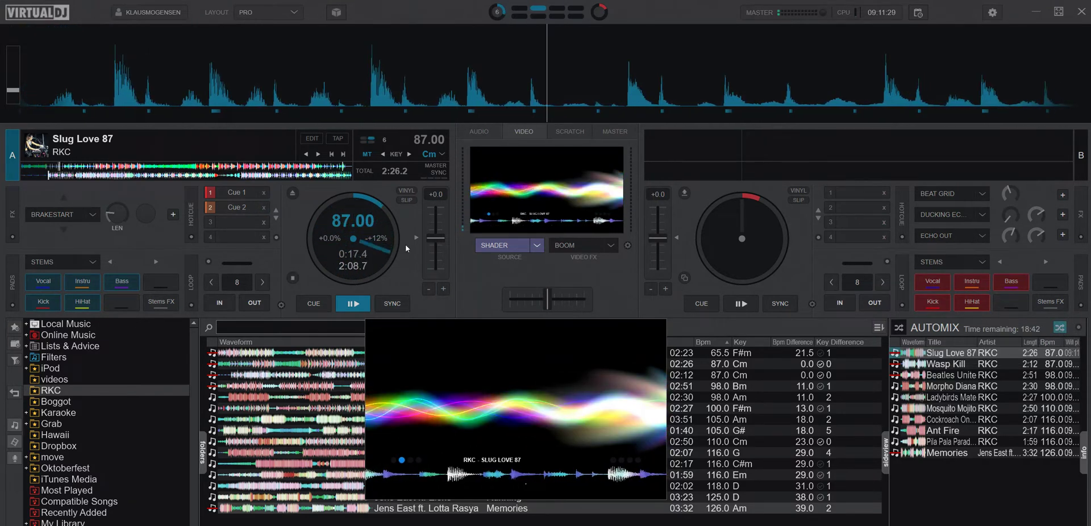
left_click(336, 170)
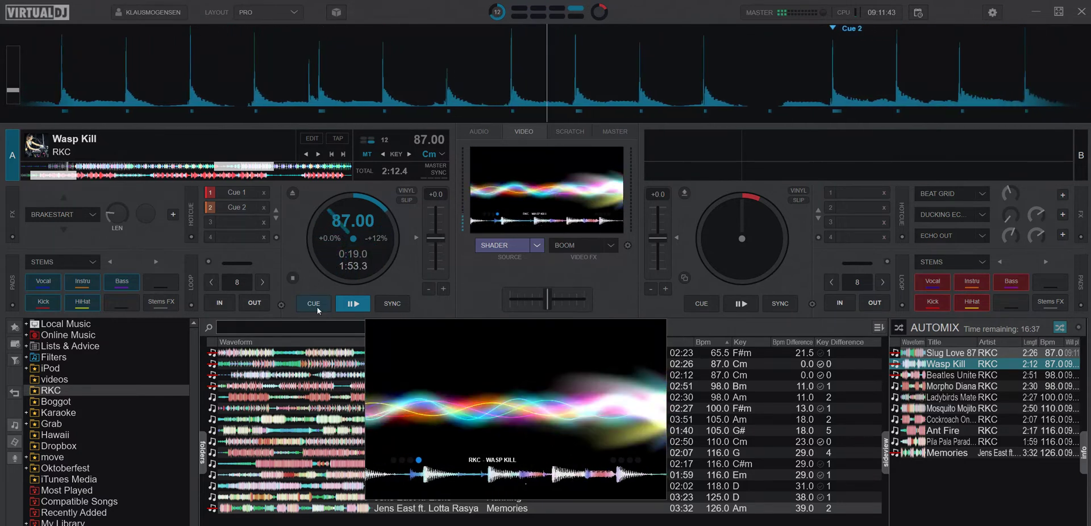
left_click(317, 307)
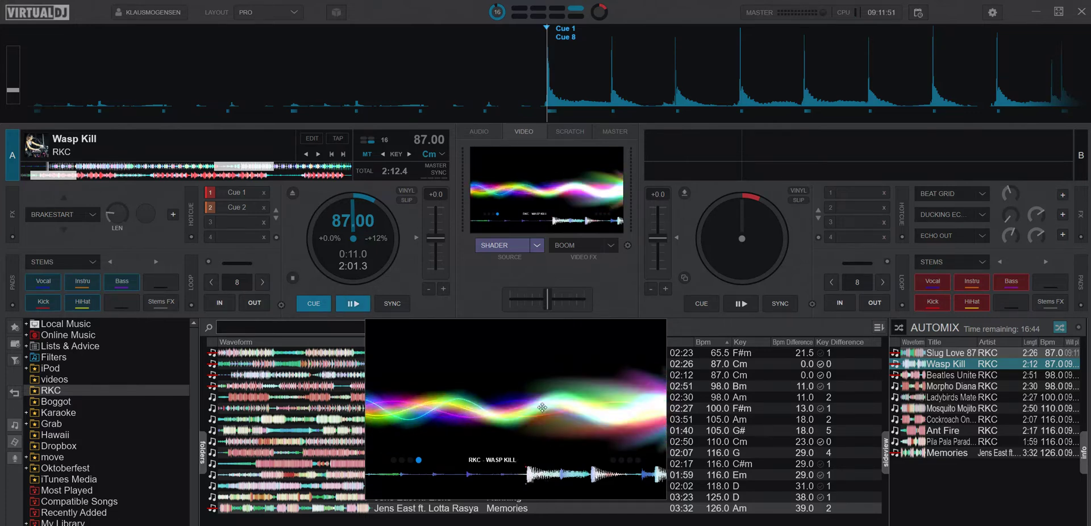
Step: In Interface settings, try the 'for Broadcast' video skin, then settle on 'for Live'
left_click(992, 12)
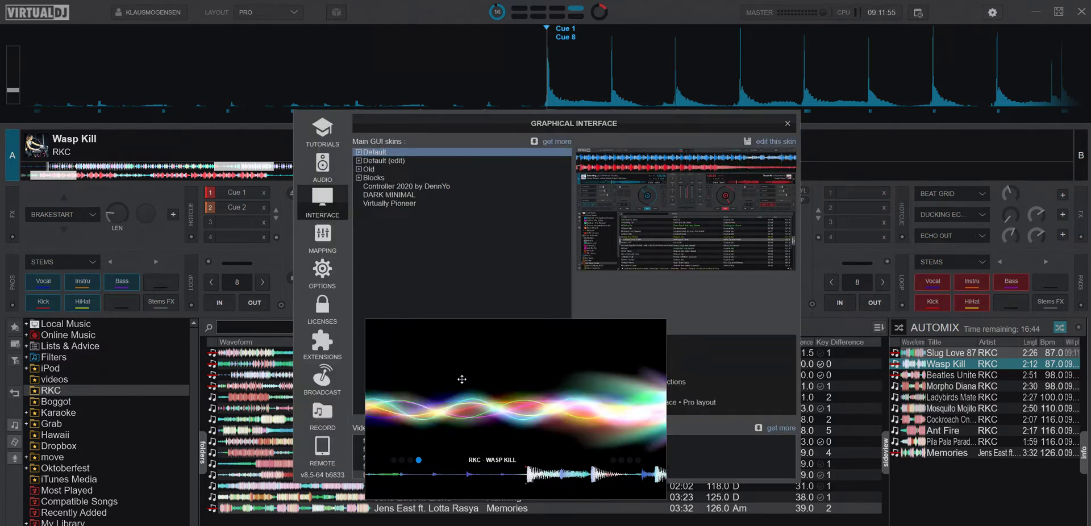
left_click_drag(460, 377, 526, 352)
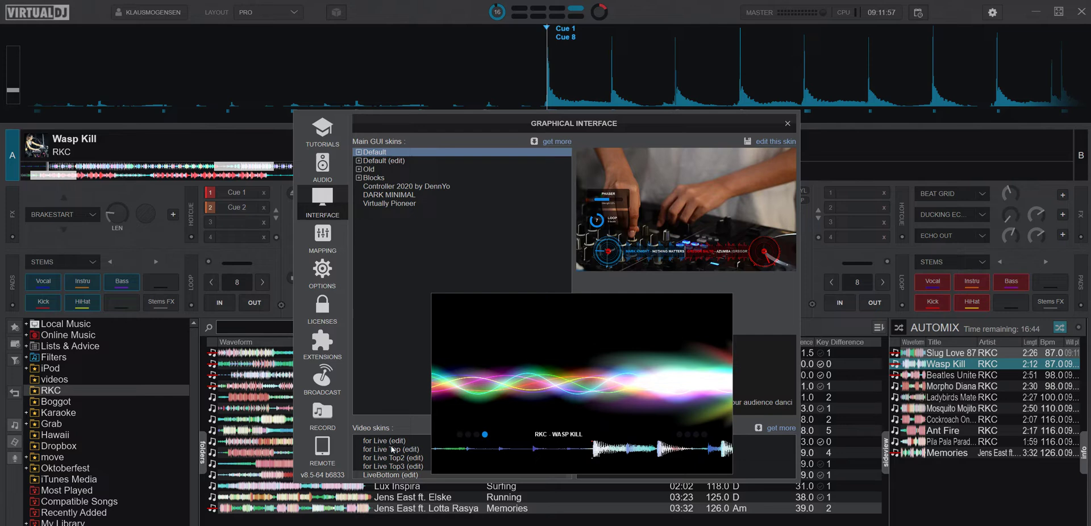
scroll(400, 452, "up", 1)
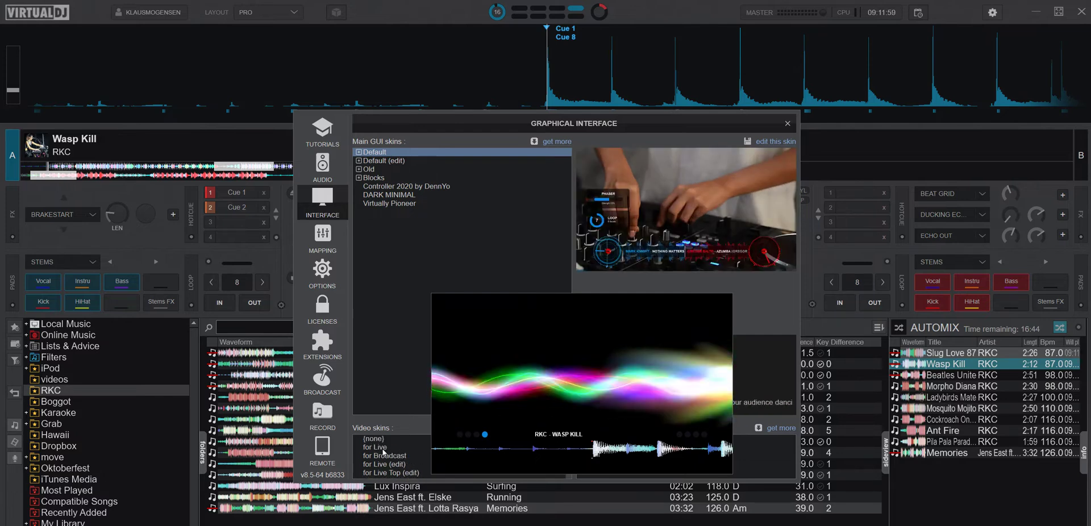
left_click(386, 458)
left_click(385, 448)
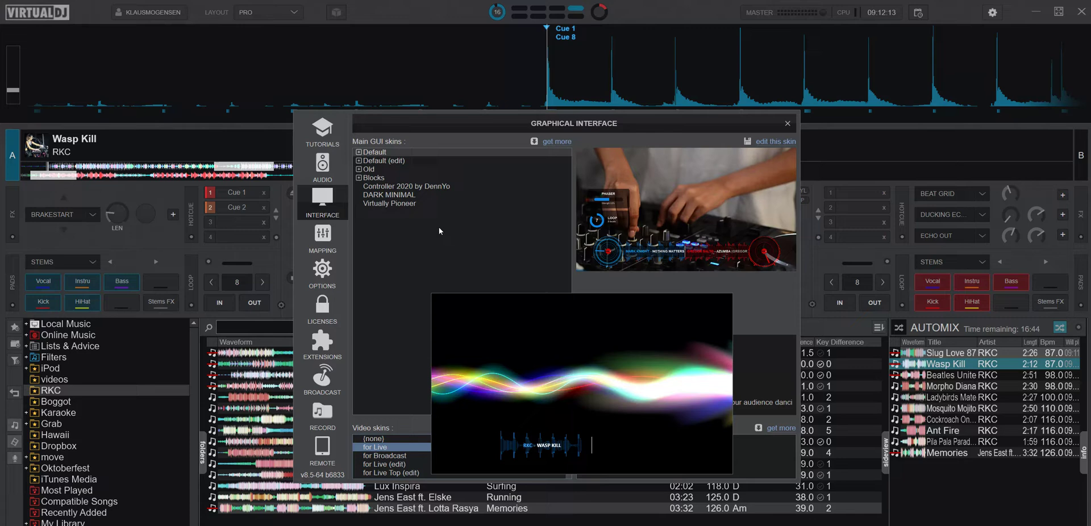
Step: Filter the options by 'dua', set automixDualDeck to Yes, and close Settings
left_click(322, 273)
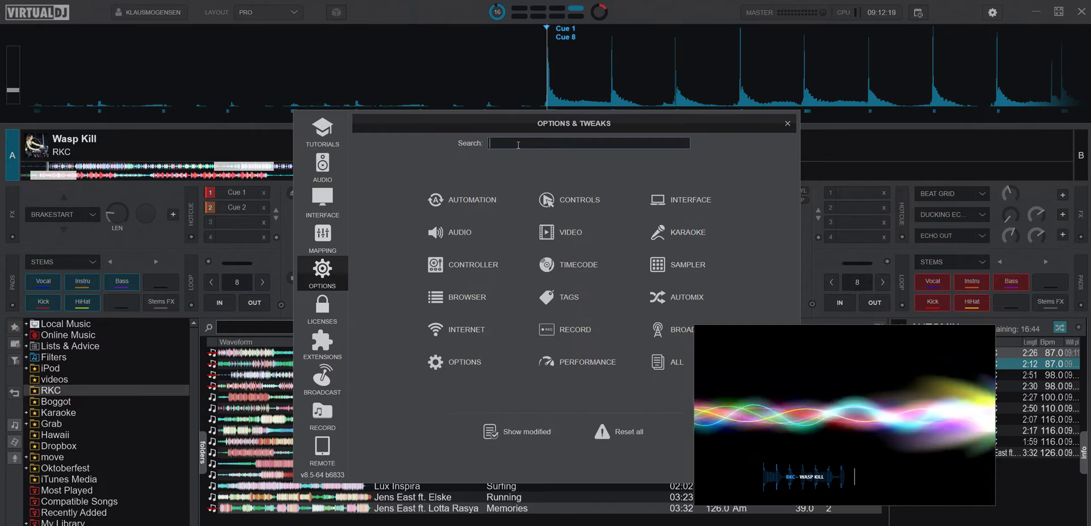
type("dual")
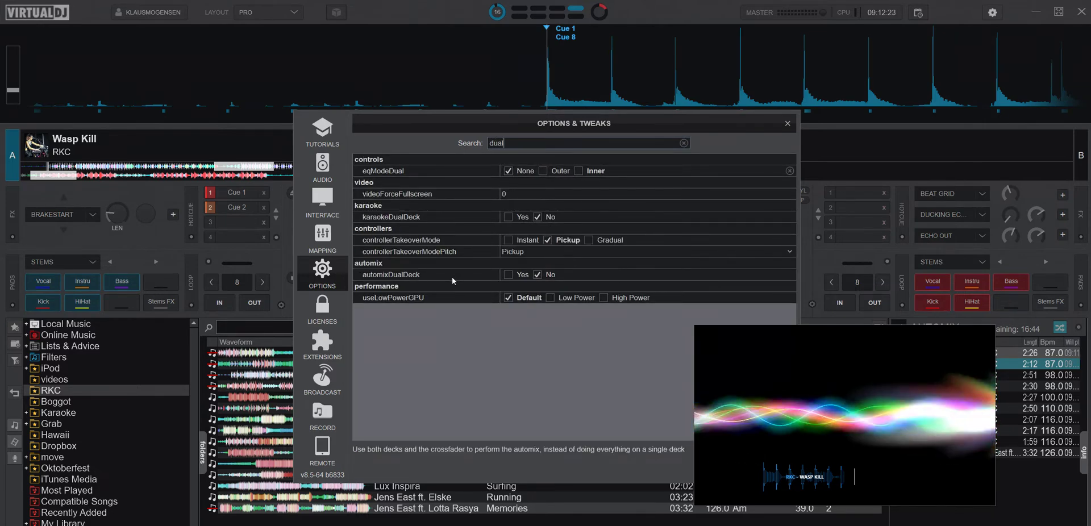
left_click(507, 275)
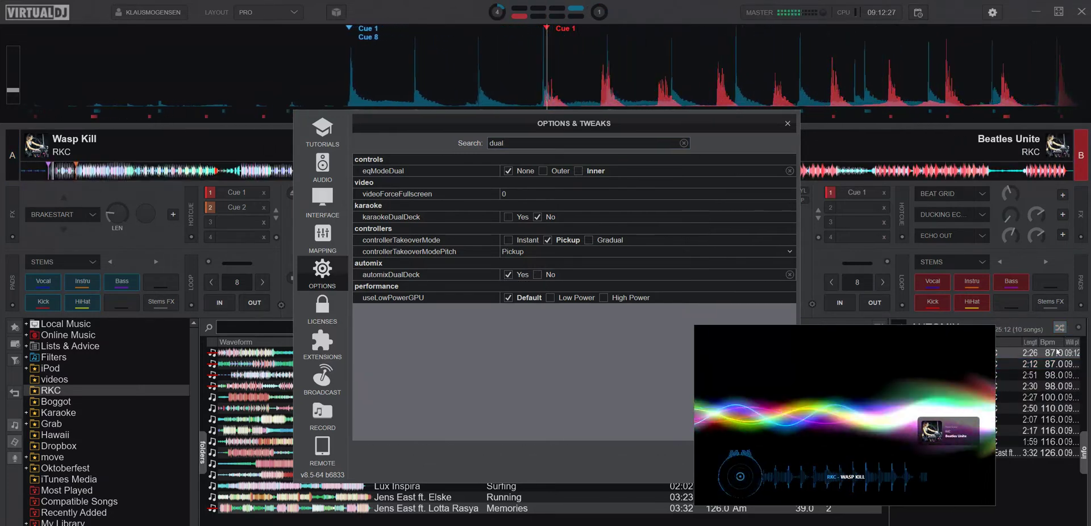
left_click(788, 123)
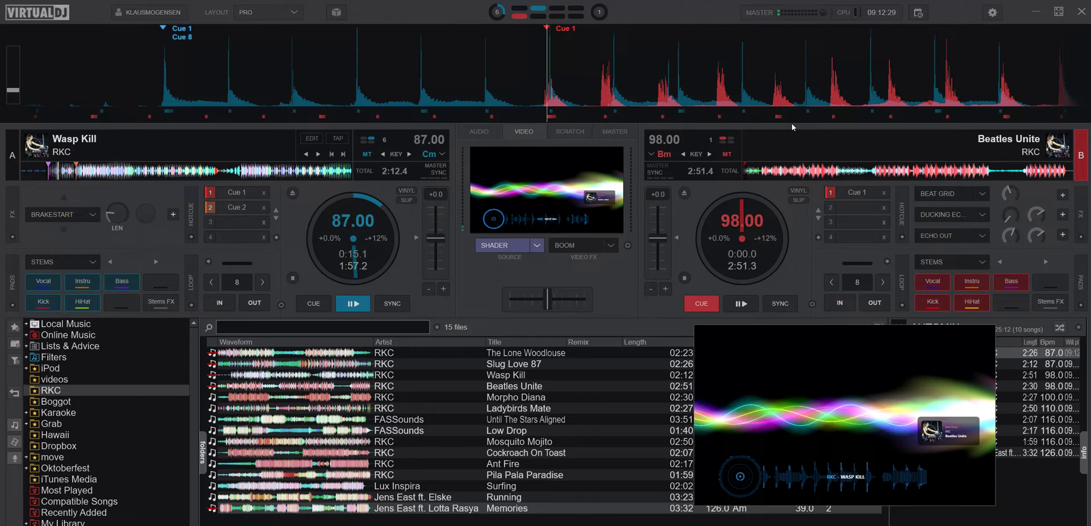
Step: Cue deck A, run dual-deck AutoMix seeking to about 1:14 into Beatles Unite, then open Interface settings
left_click(313, 303)
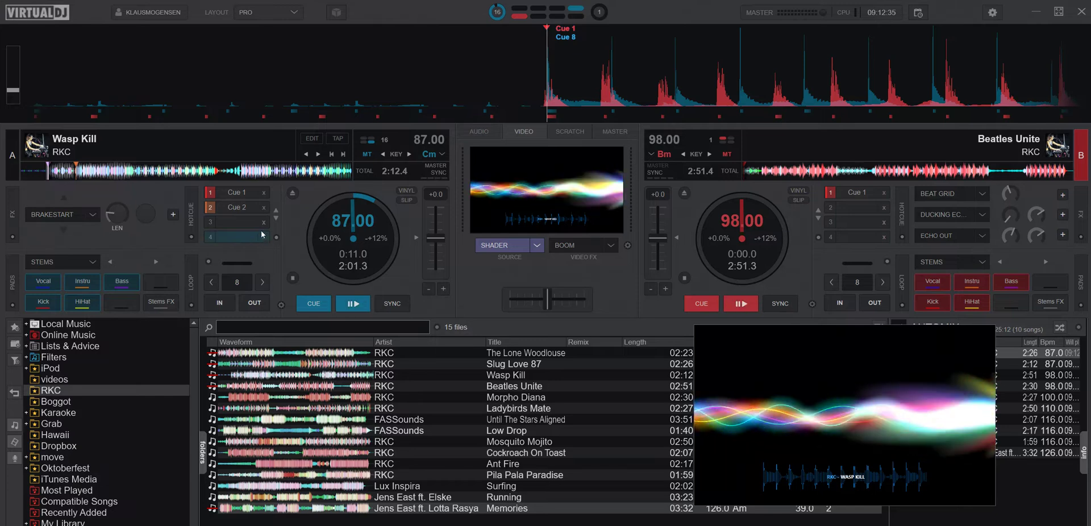
left_click(1058, 328)
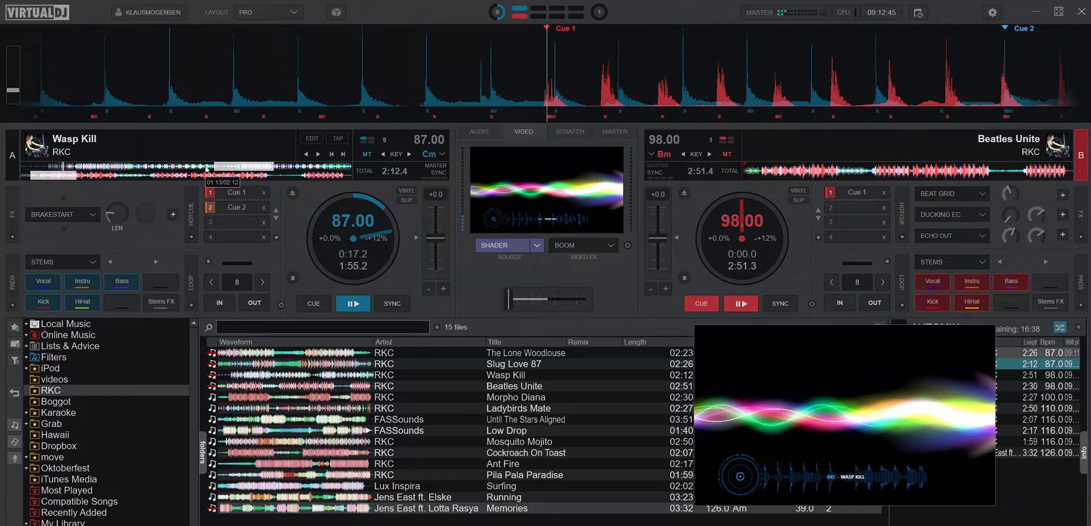
left_click(206, 169)
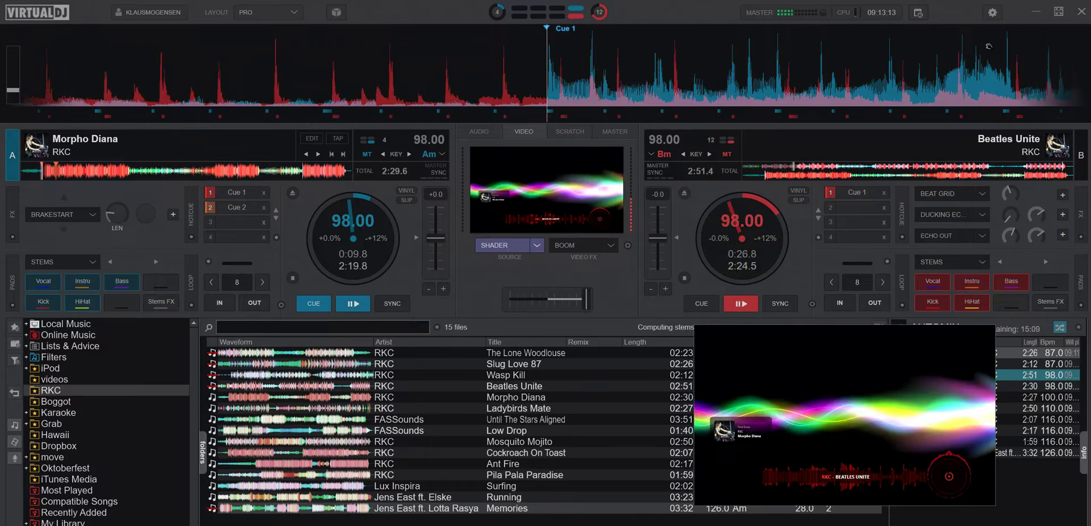
left_click(992, 12)
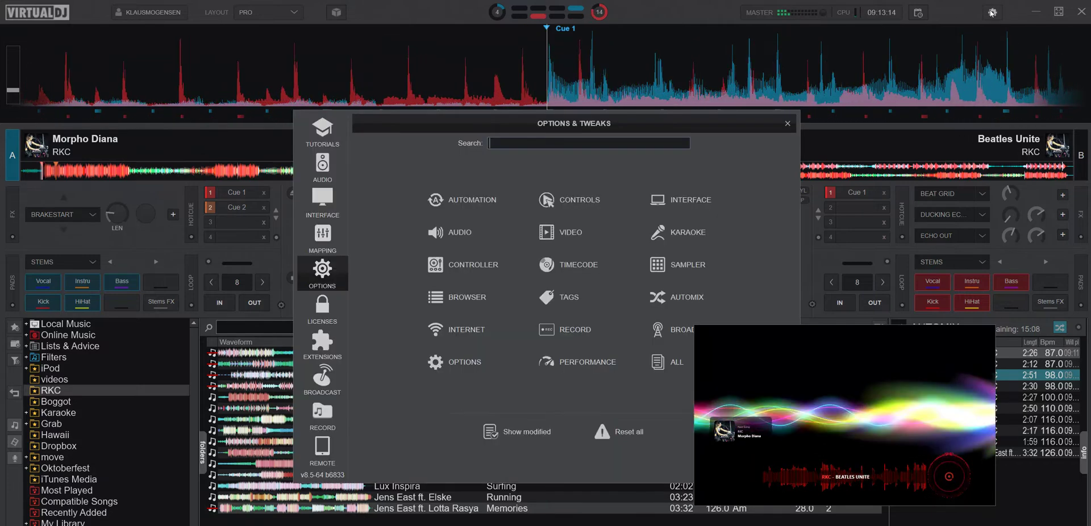
left_click(322, 205)
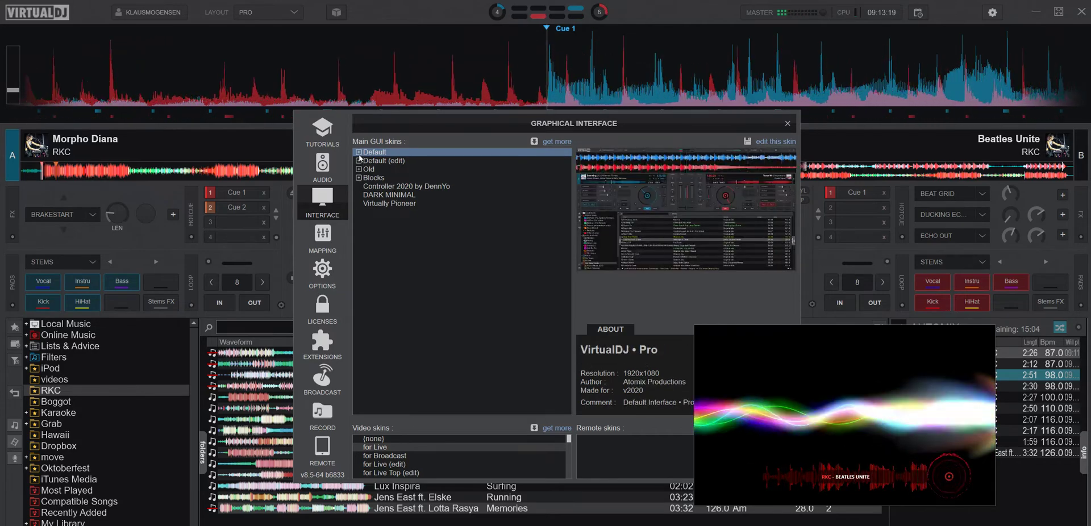
Step: Apply the 'LiveBottom (edit)' video skin from the Video skins list and close Settings
scroll(429, 460, "down", 2)
left_click(410, 464)
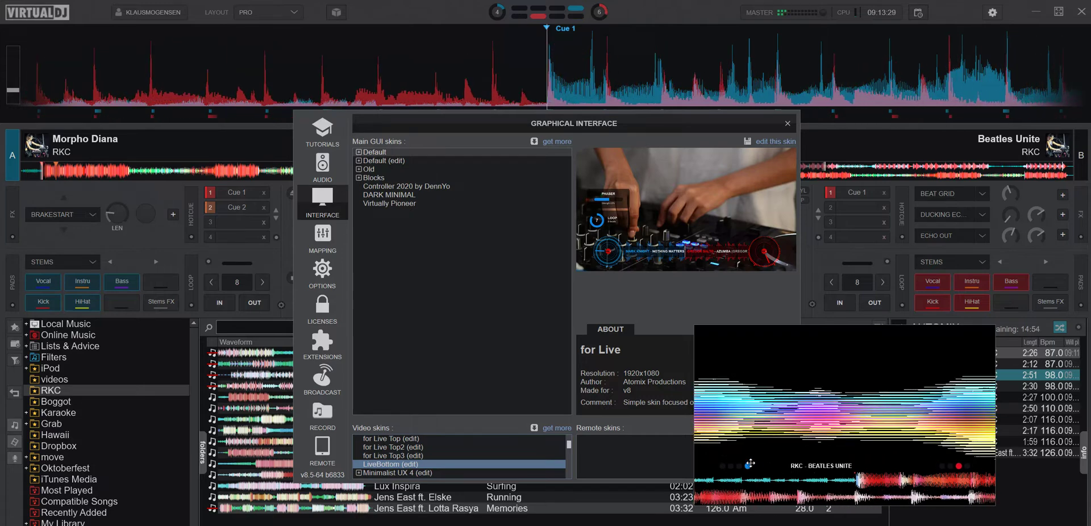
left_click(787, 124)
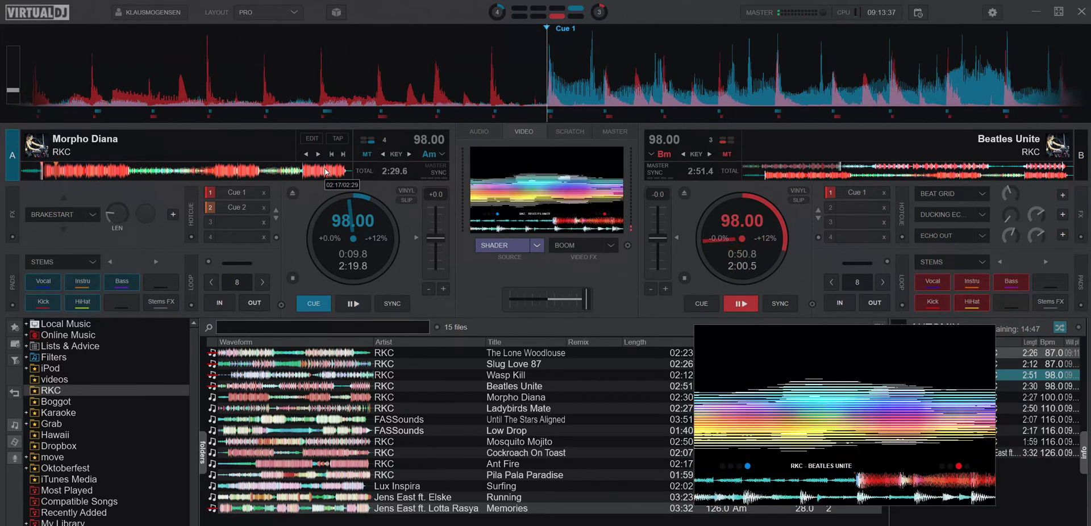
Step: Seek deck B near its end so Ladybirds Mate loads, and return deck A to its cue point
left_click(1047, 169)
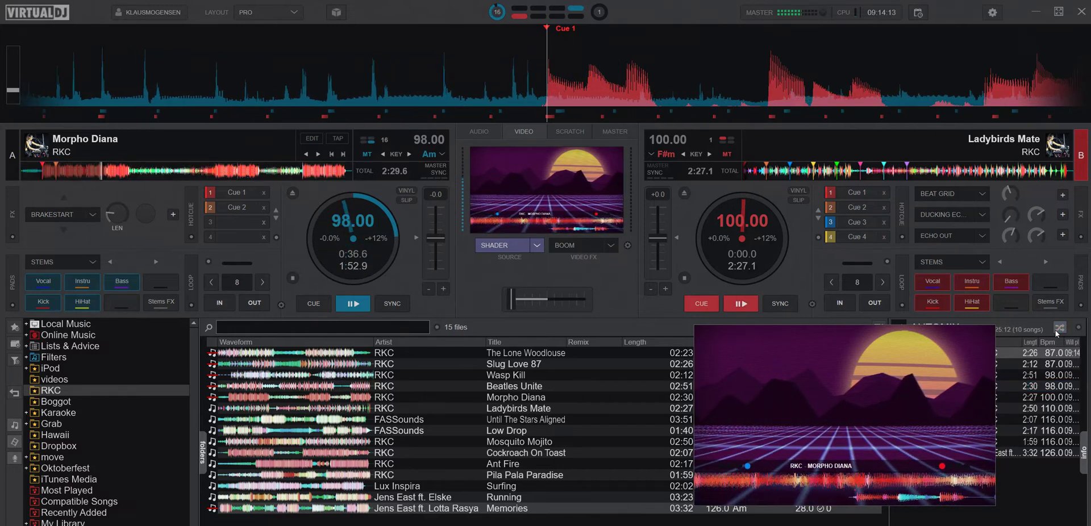
double_click(353, 303)
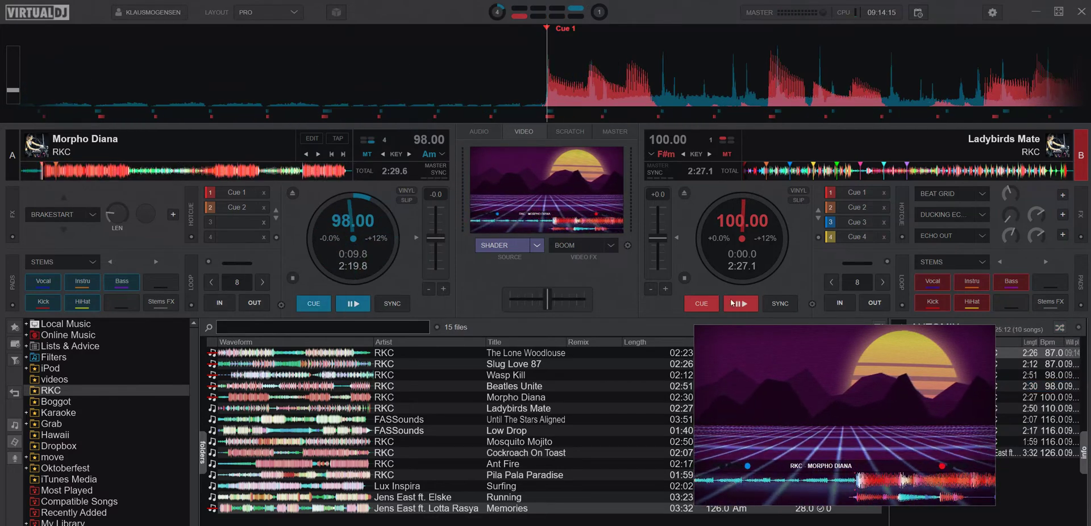
Step: Close the video output window, eject both decks B and A, and open Settings
left_click(818, 391)
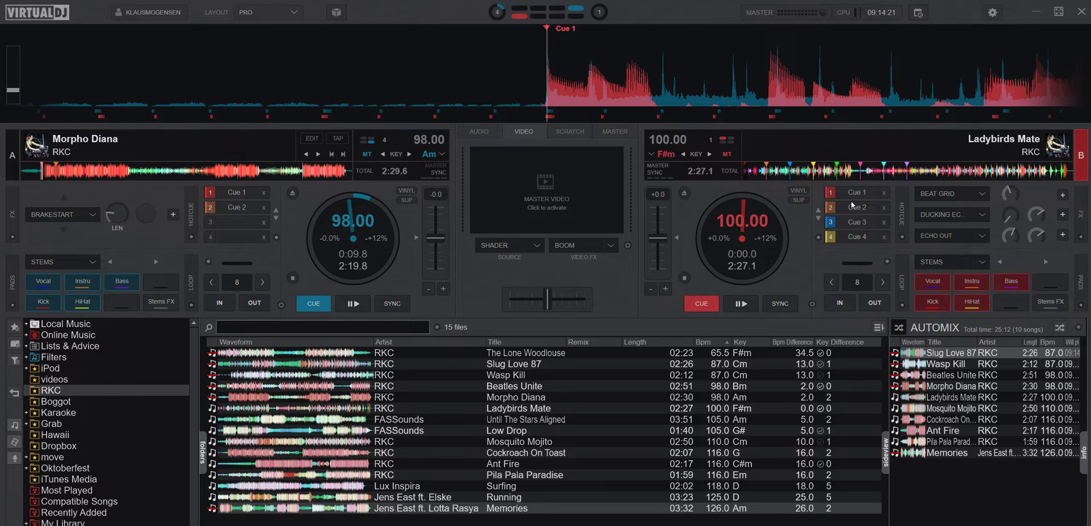
left_click(684, 193)
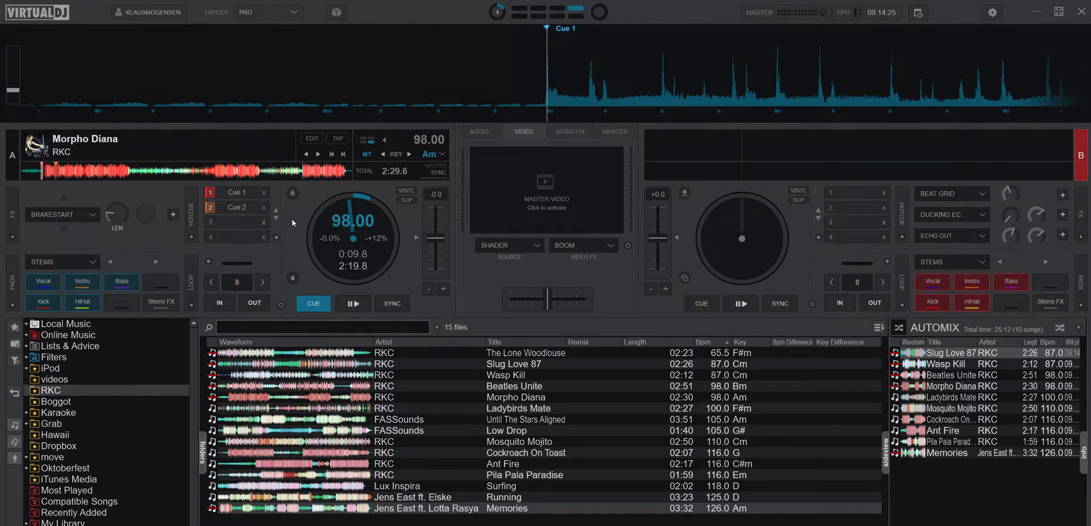
left_click(293, 194)
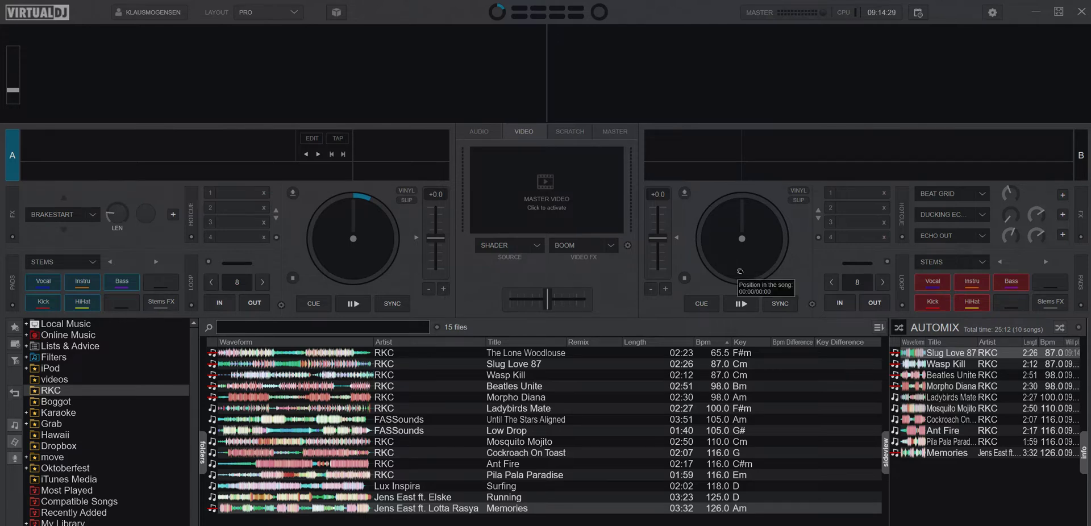
left_click(992, 14)
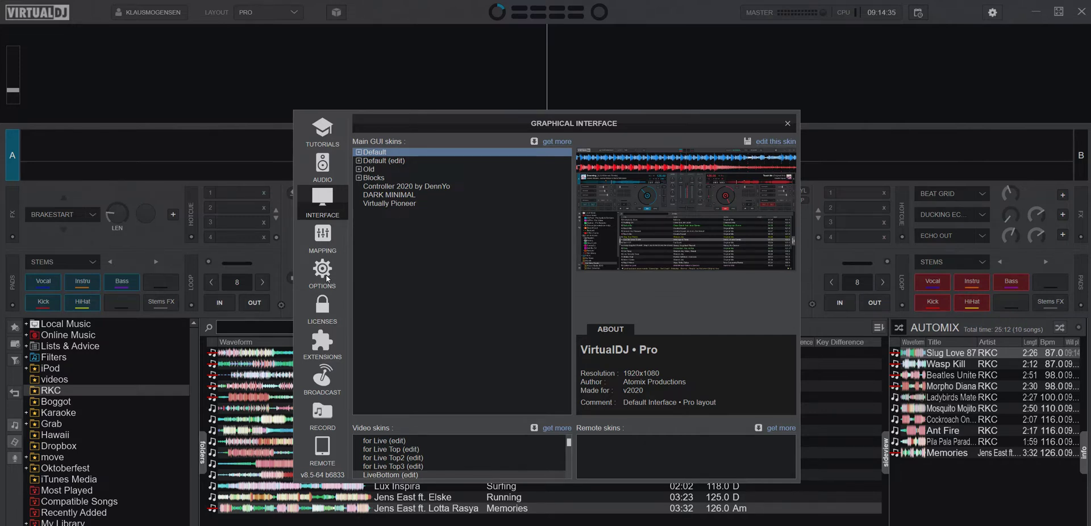
Step: Filter the Options page by 'dua' to show automixDualDeck, then close Settings
left_click(328, 279)
type("dual")
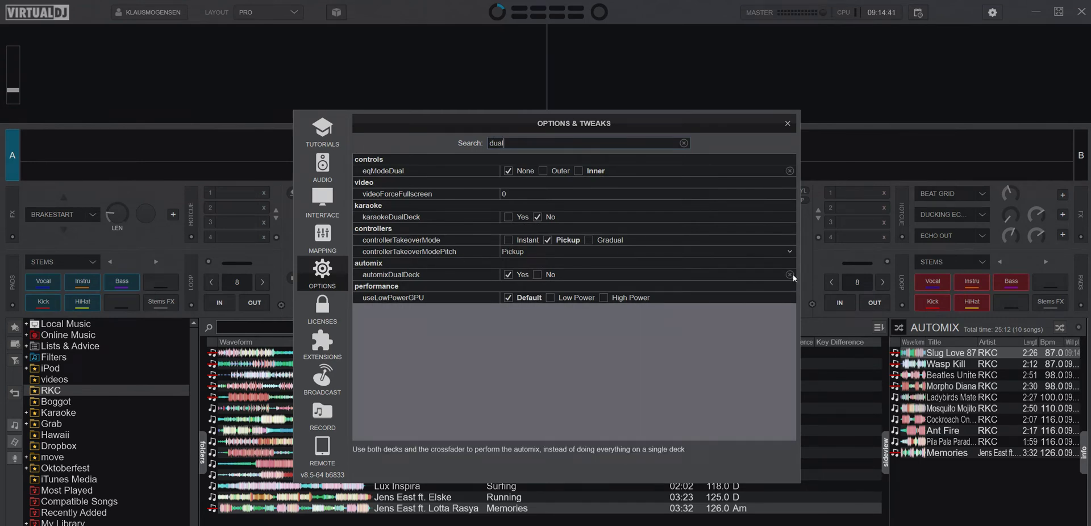
left_click(788, 124)
Step: Load Slug Love 87 on deck A, play it, start AutoMix, and seek near the end to reach Wasp Kill
left_click_drag(814, 364, 307, 239)
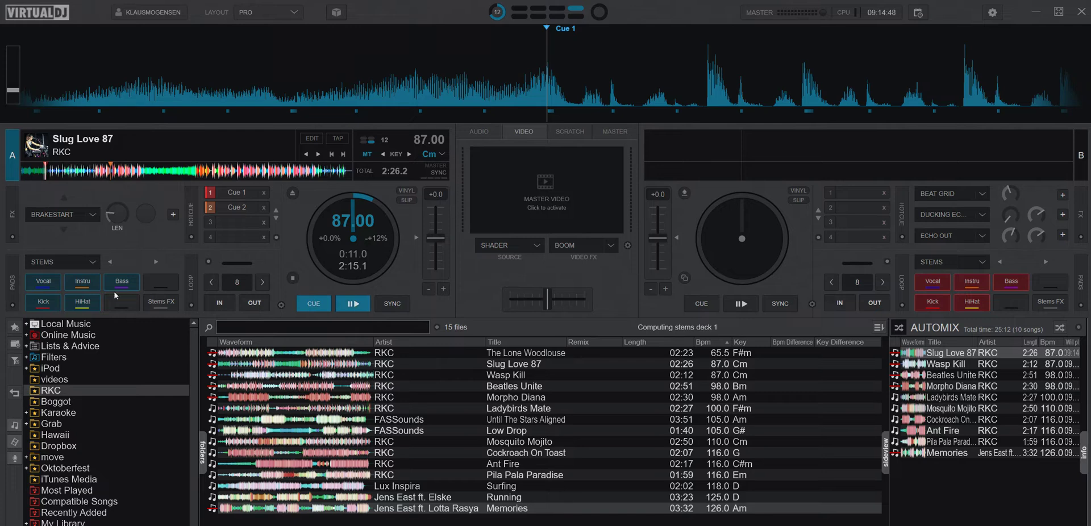
left_click(358, 305)
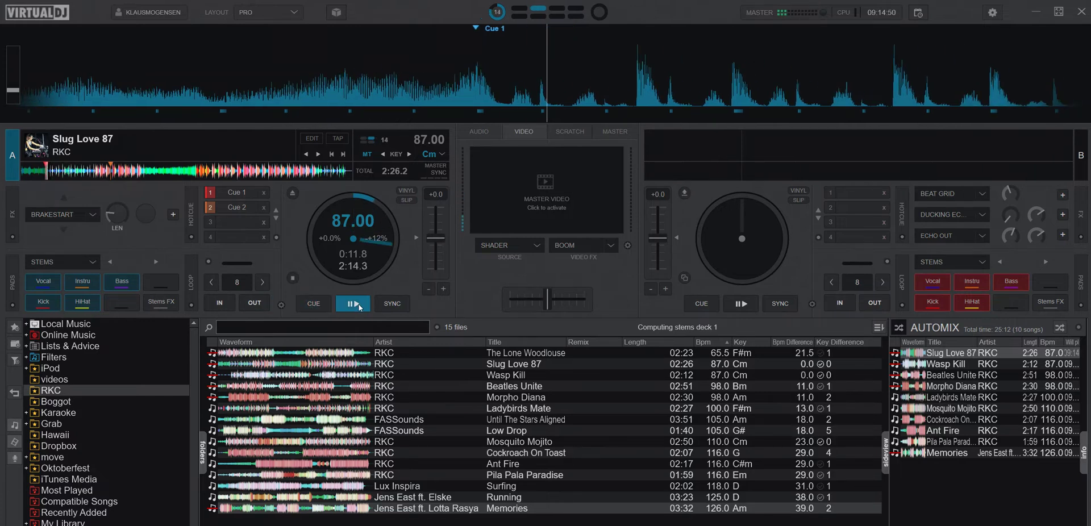
left_click(1060, 328)
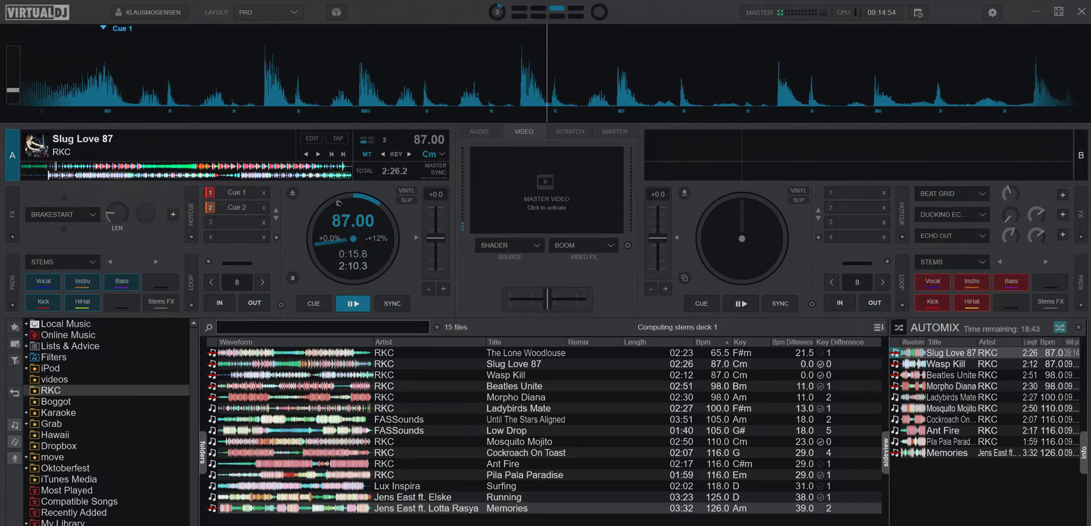
left_click(316, 167)
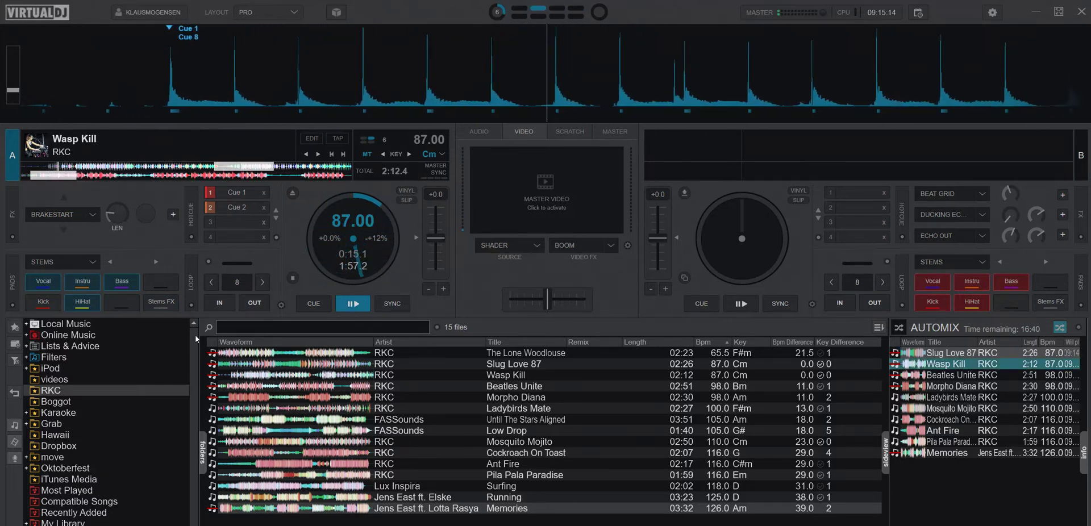
Step: Return Wasp Kill on deck A to its cue, mute the kick stem, and resume playback
left_click(316, 302)
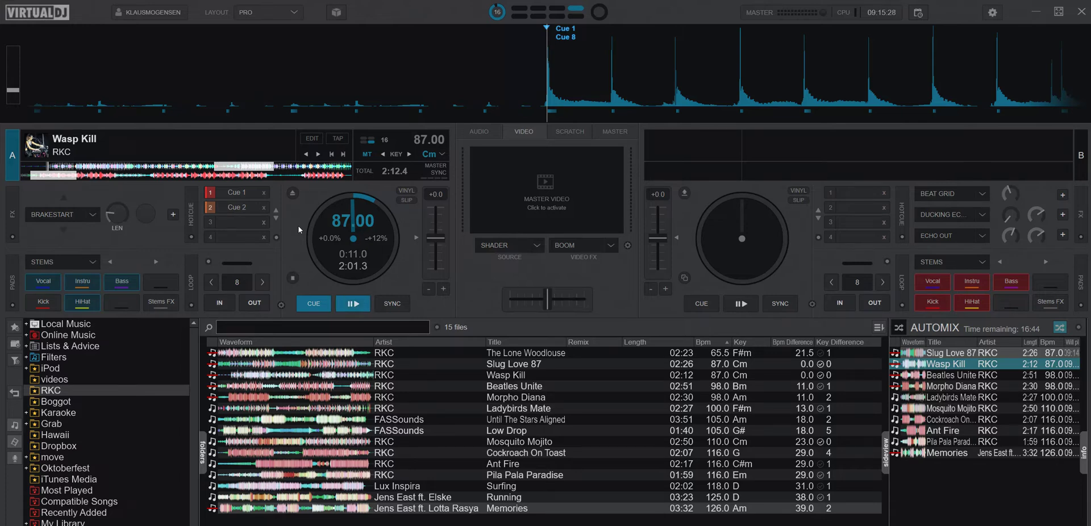
left_click(47, 305)
key("space")
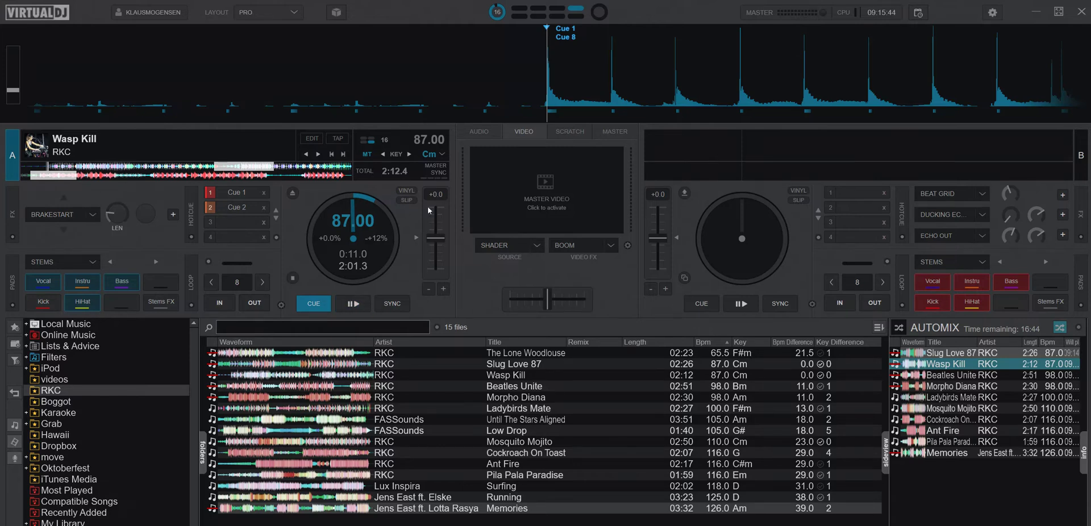
Step: Advance AutoMix to Beatles Unite, then eject it from deck A
left_click(293, 195)
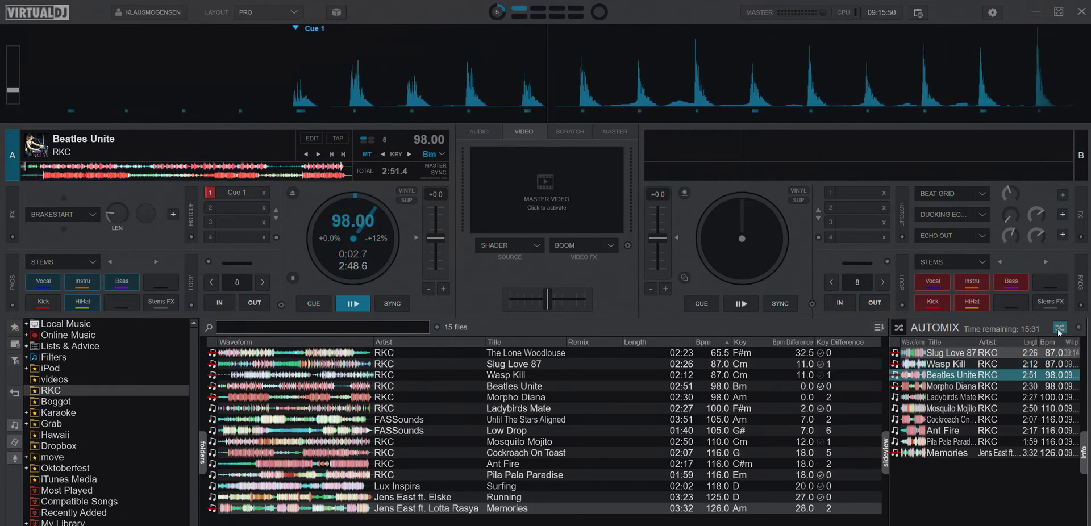
left_click(293, 193)
Step: Search the settings for 'dua' to show the automixDualDeck option, then close settings
left_click(992, 12)
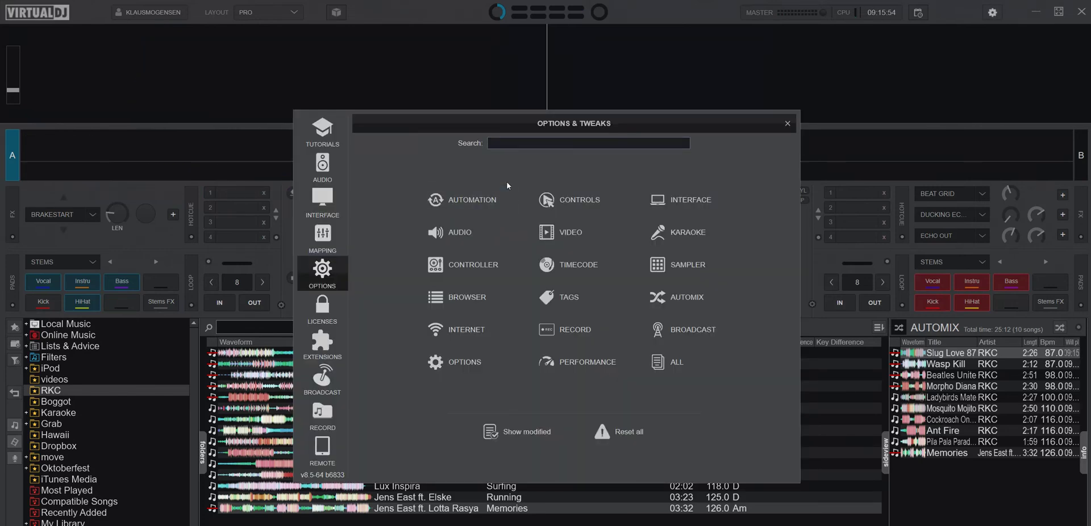
type("dual")
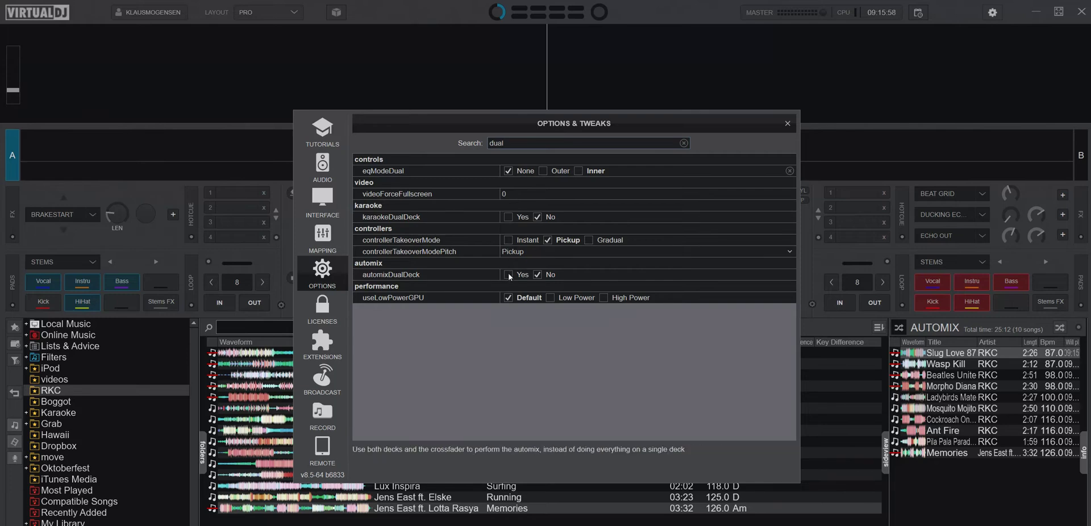
left_click(789, 122)
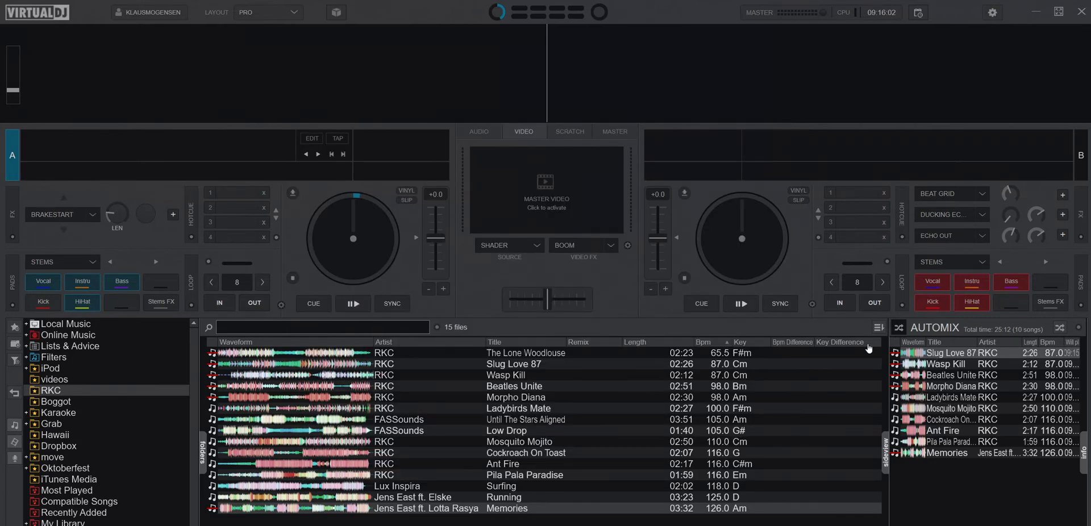
Step: Load Slug Love 87 from the AutoMix list onto deck A and start dual-deck AutoMix
left_click_drag(909, 353, 337, 199)
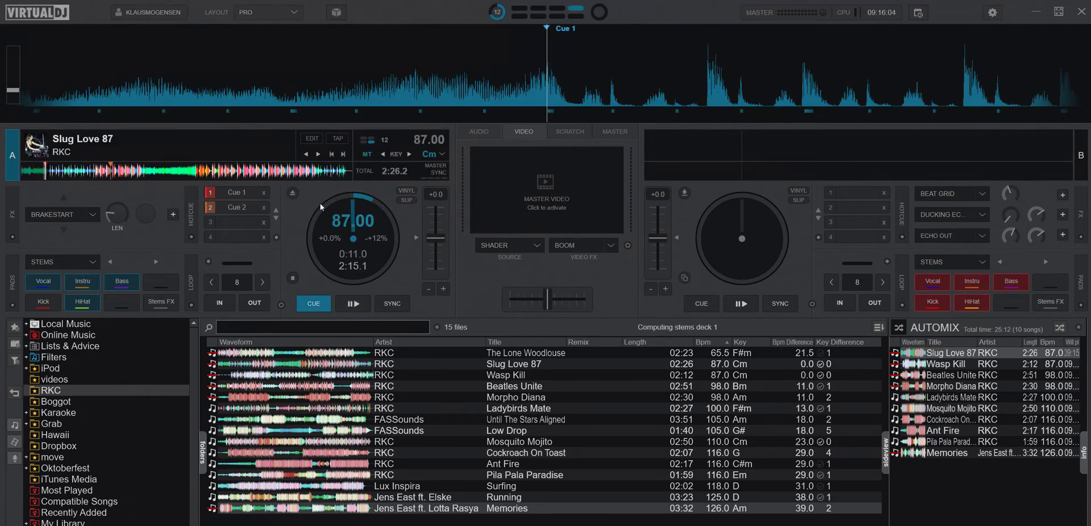
left_click(1060, 328)
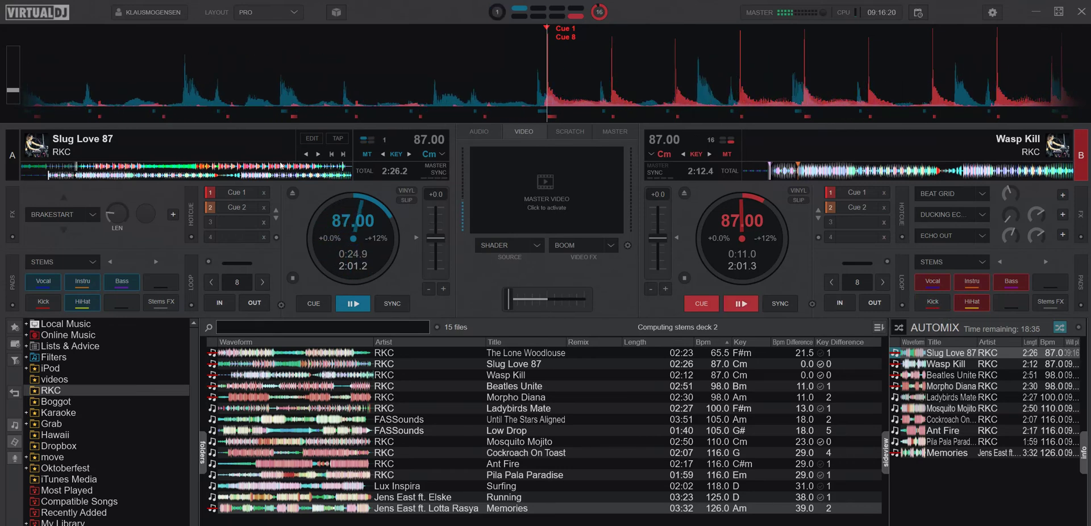
Step: Seek deck A near its end, then return Wasp Kill on deck B to its 0:11.0 cue
left_click(337, 167)
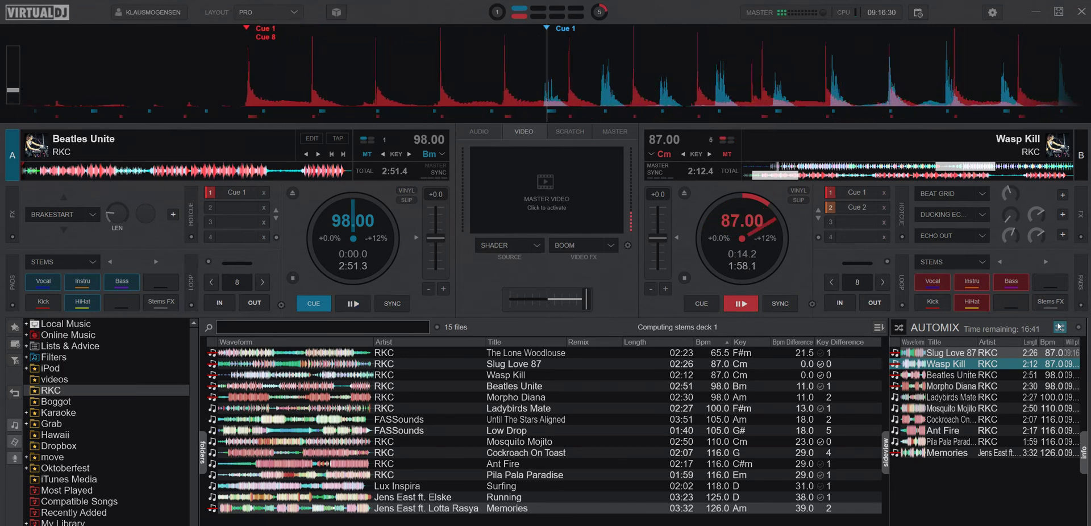
left_click(694, 309)
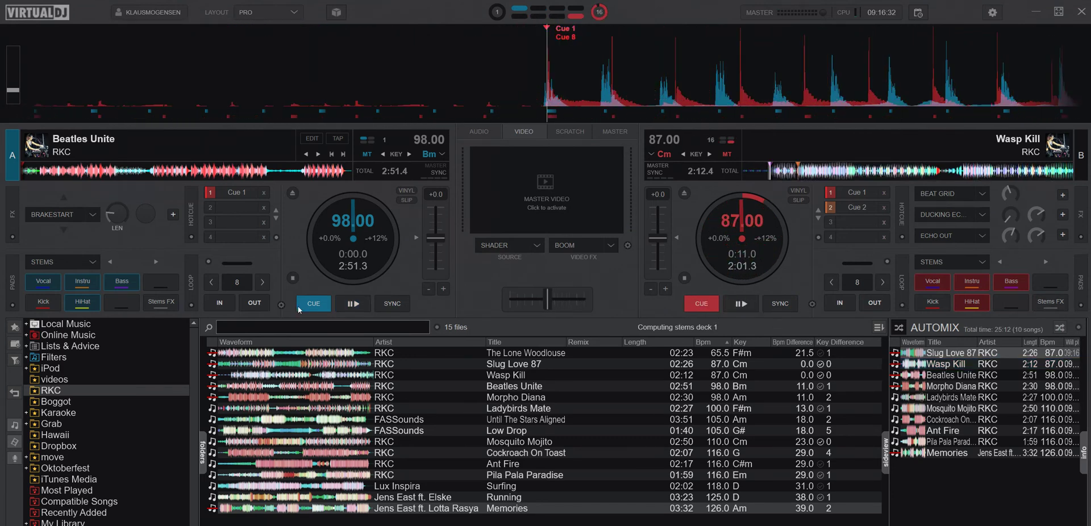